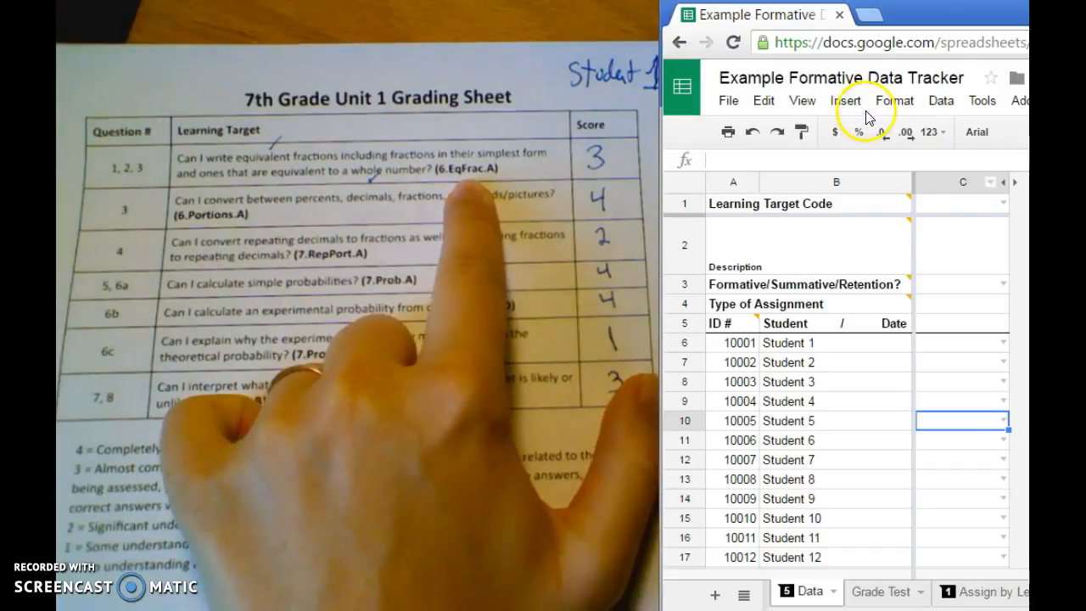
# Enter learning target code 6.EquFrac.A and description "Can write equivalent fractions, simplest form, equivalent to a whole number" in column C
pyautogui.click(961, 205)
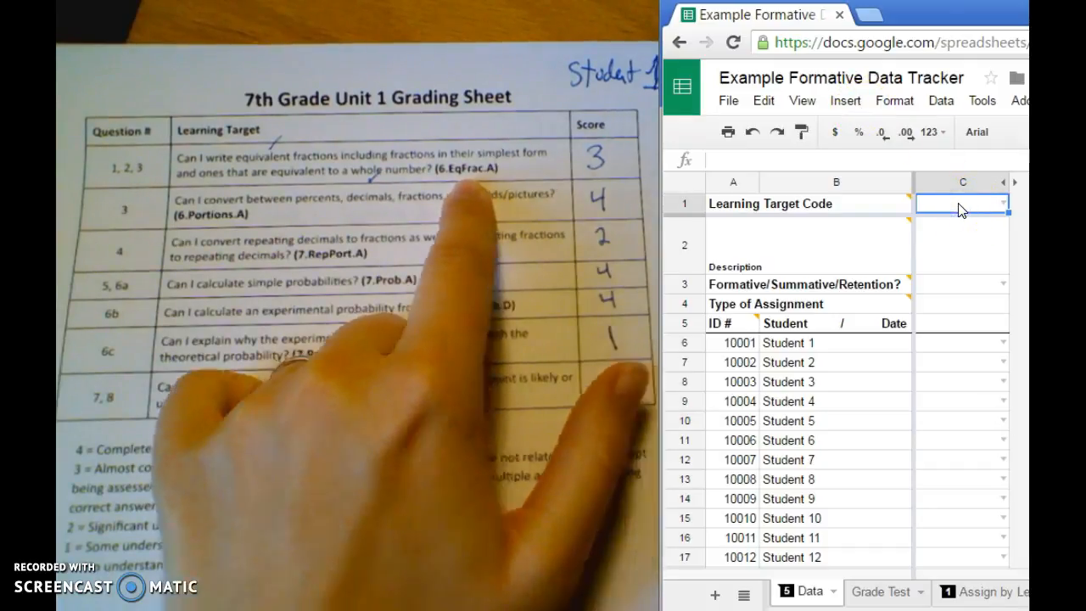
pyautogui.write('6.EquFrac.A')
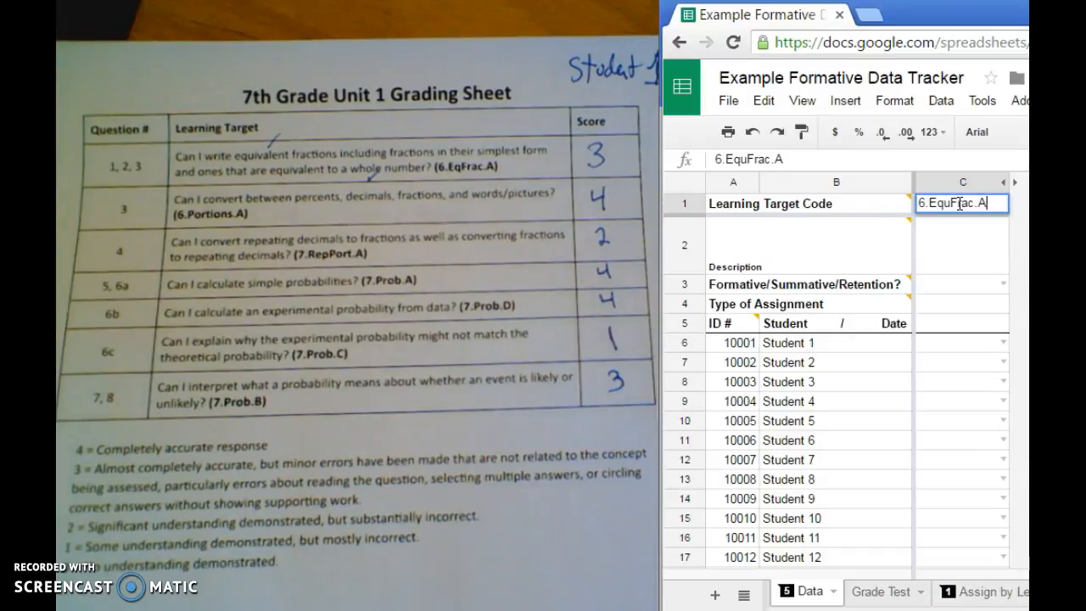
pyautogui.press('Return')
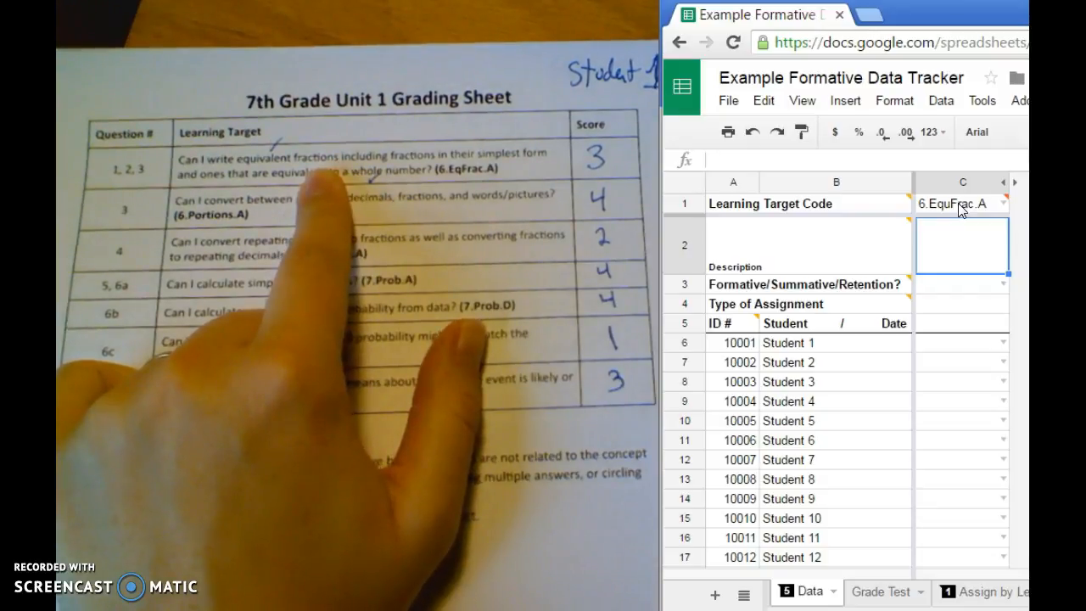
pyautogui.write('Can write eq')
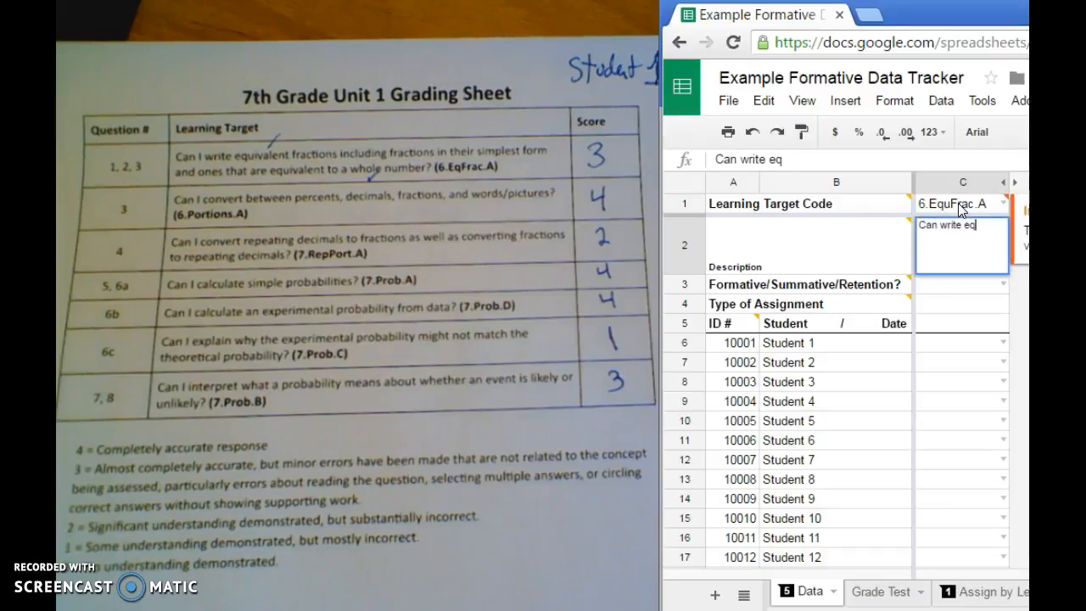
pyautogui.write('uivalent fractions, simplest form, equivalent to')
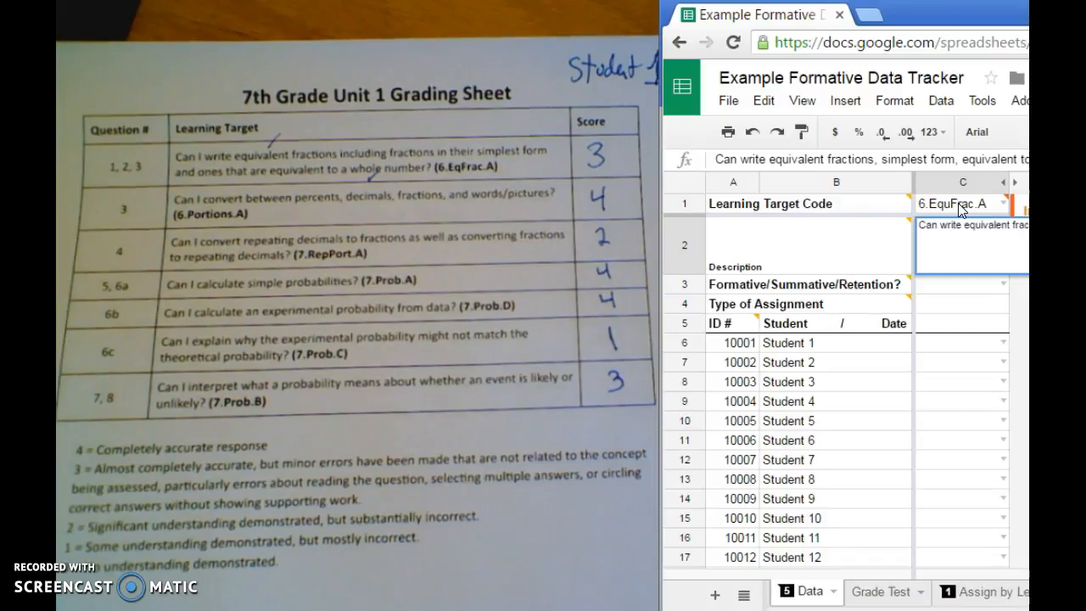
pyautogui.press('Return')
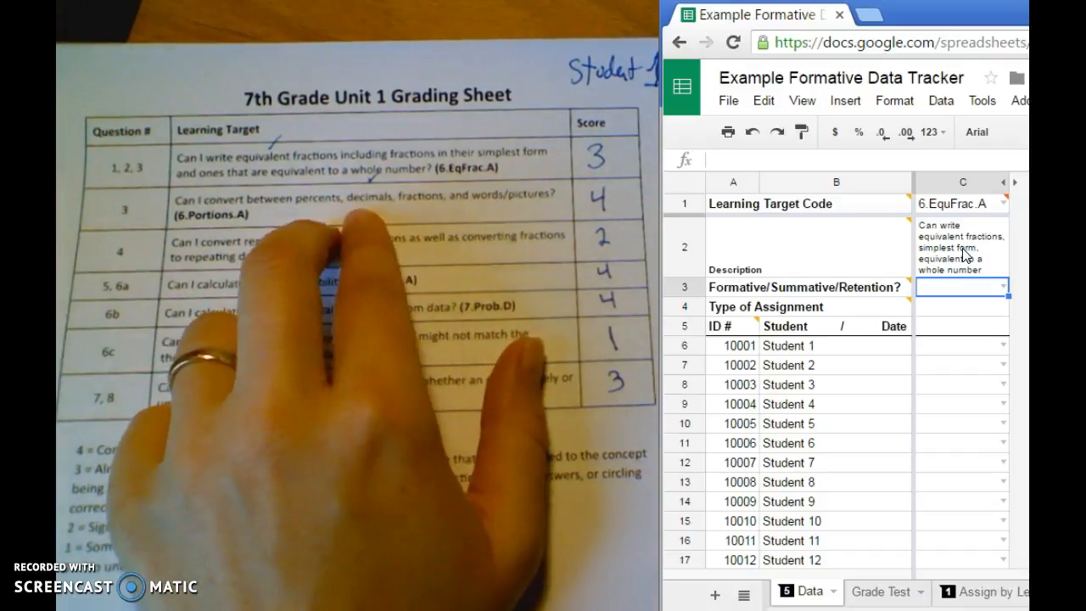
# Mark column C's learning target as Summative and enter Unit Assessment as its type of assignment
pyautogui.click(1002, 286)
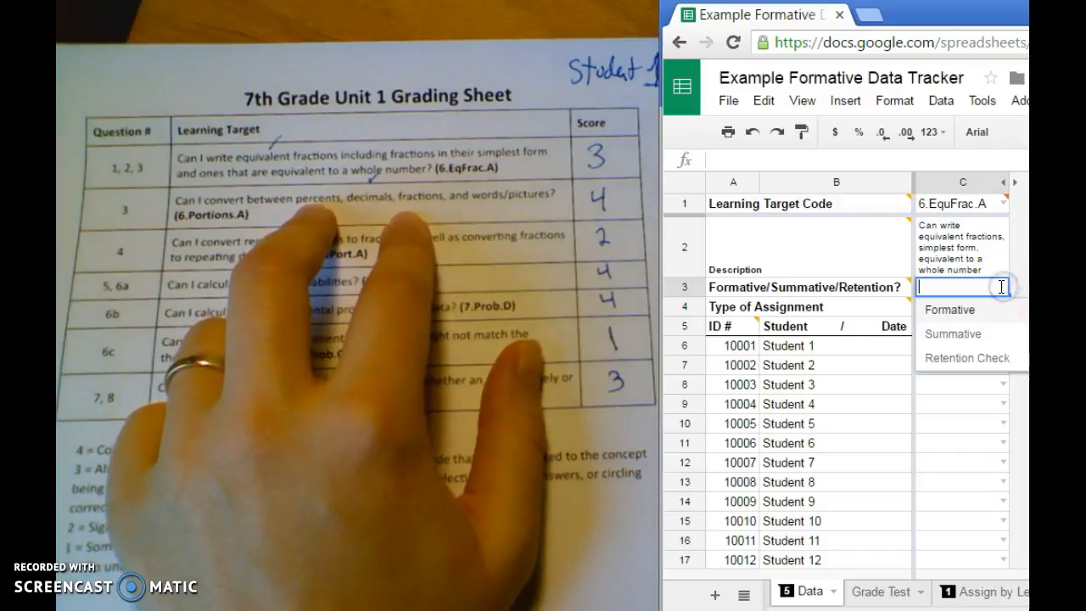
pyautogui.click(952, 335)
pyautogui.click(949, 309)
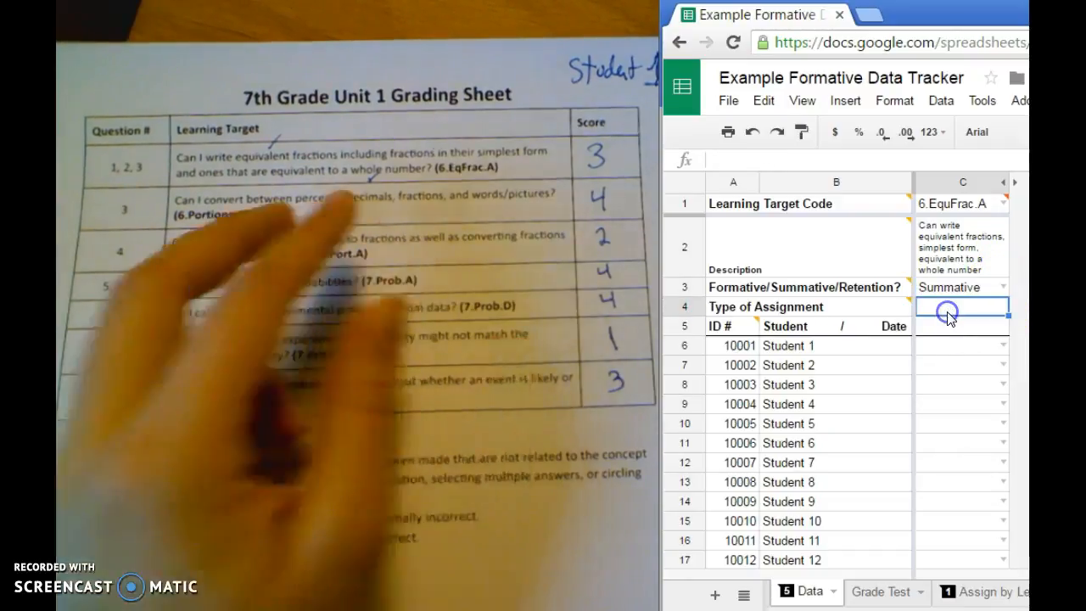
pyautogui.write('Unit Assessment')
pyautogui.press('Return')
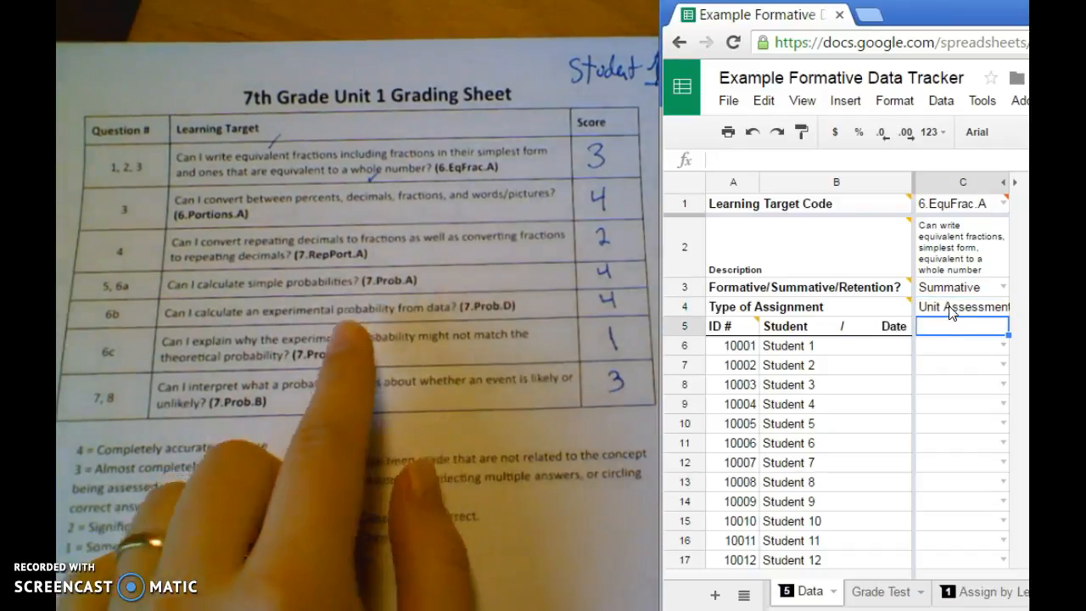
# Enter 8/27/2016 as the assessment date in column C
pyautogui.click(959, 289)
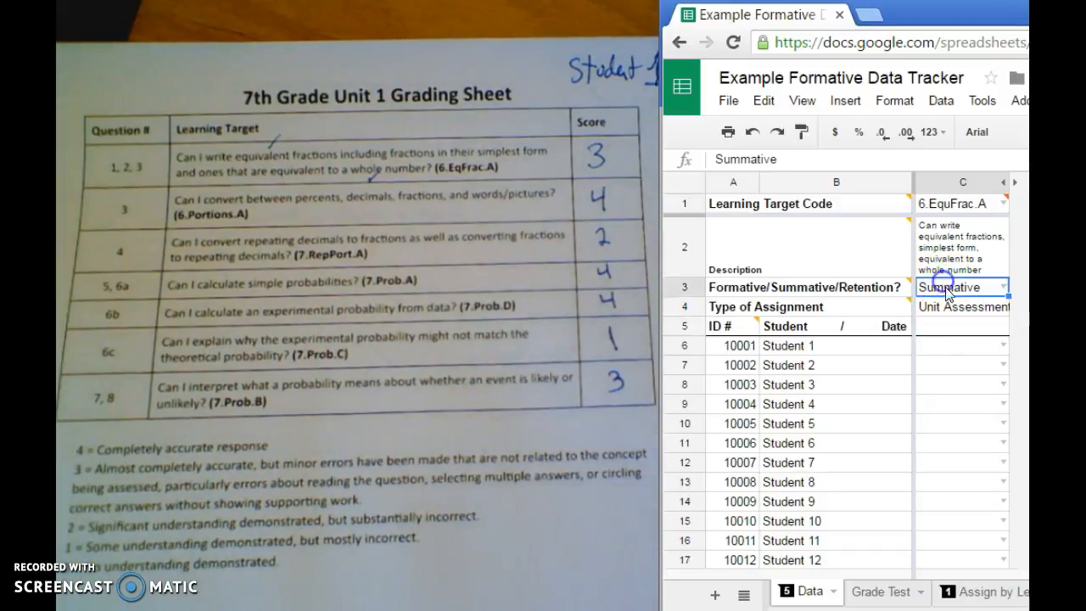
pyautogui.click(947, 308)
pyautogui.click(944, 327)
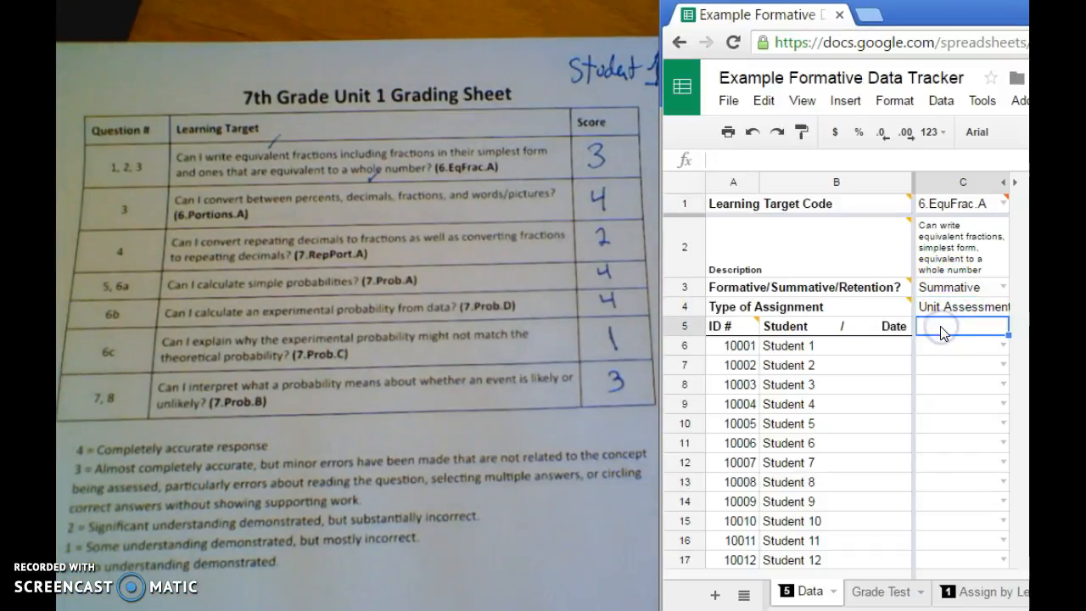
pyautogui.write('8/27/2016')
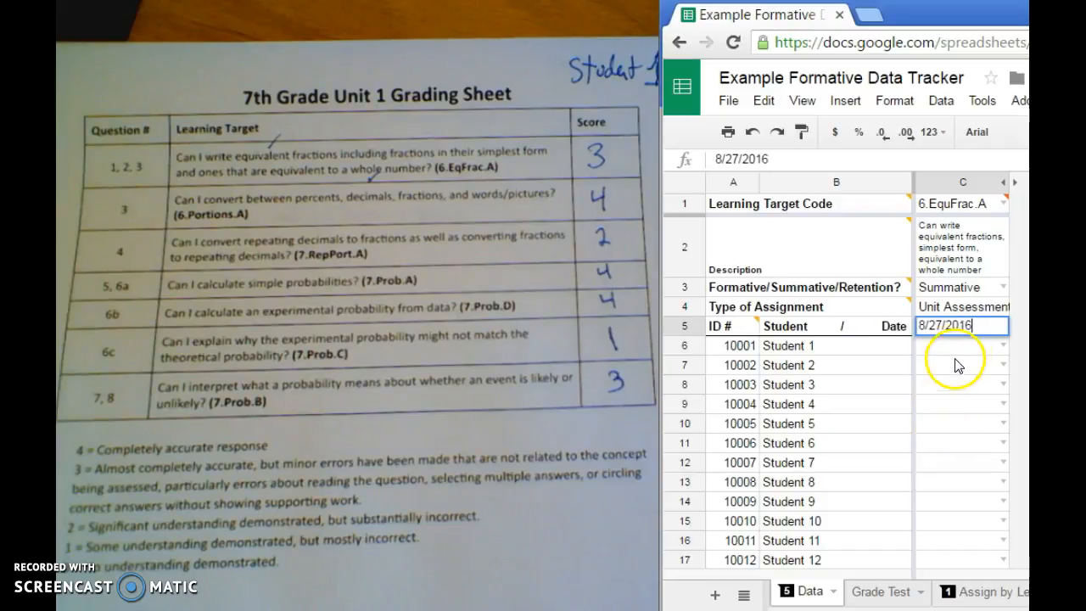
pyautogui.click(994, 348)
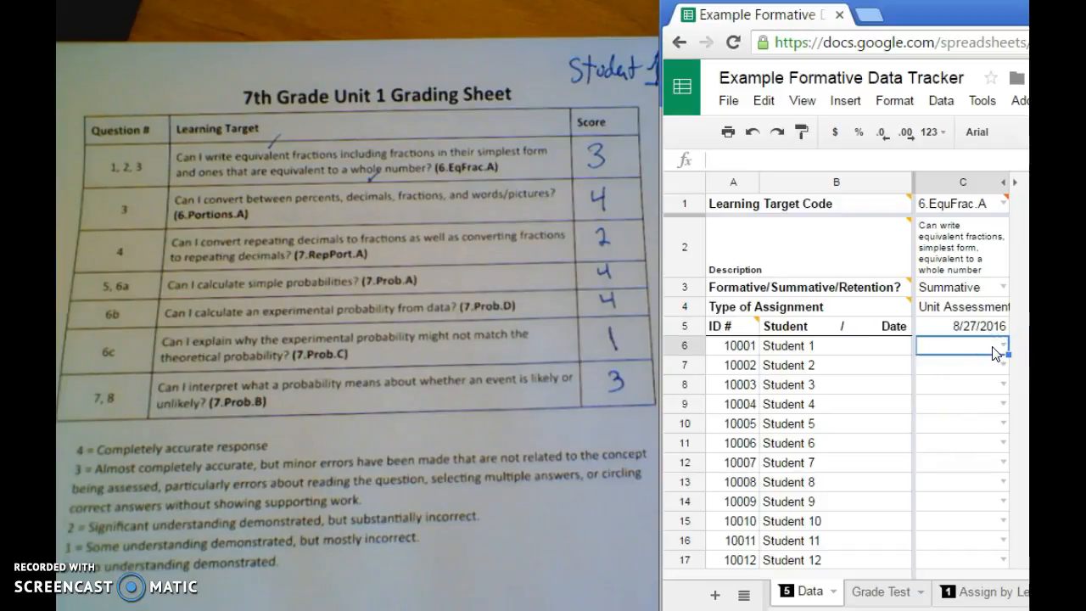
# Insert a blank column before the filled-in 6.EquFrac.A column for another learning target
pyautogui.click(958, 161)
pyautogui.click(963, 181)
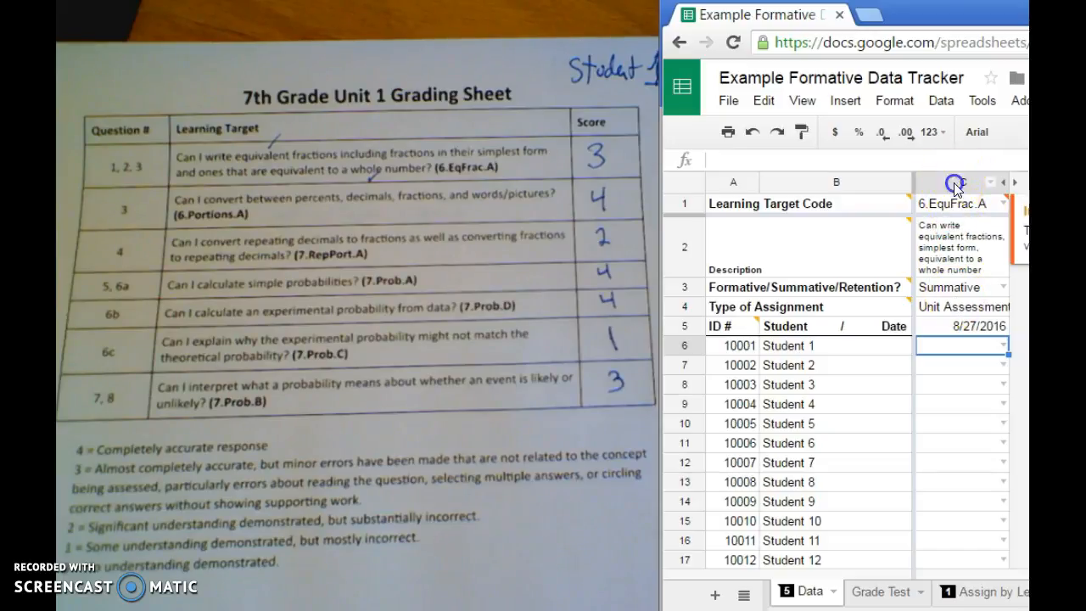
pyautogui.click(845, 104)
pyautogui.click(864, 129)
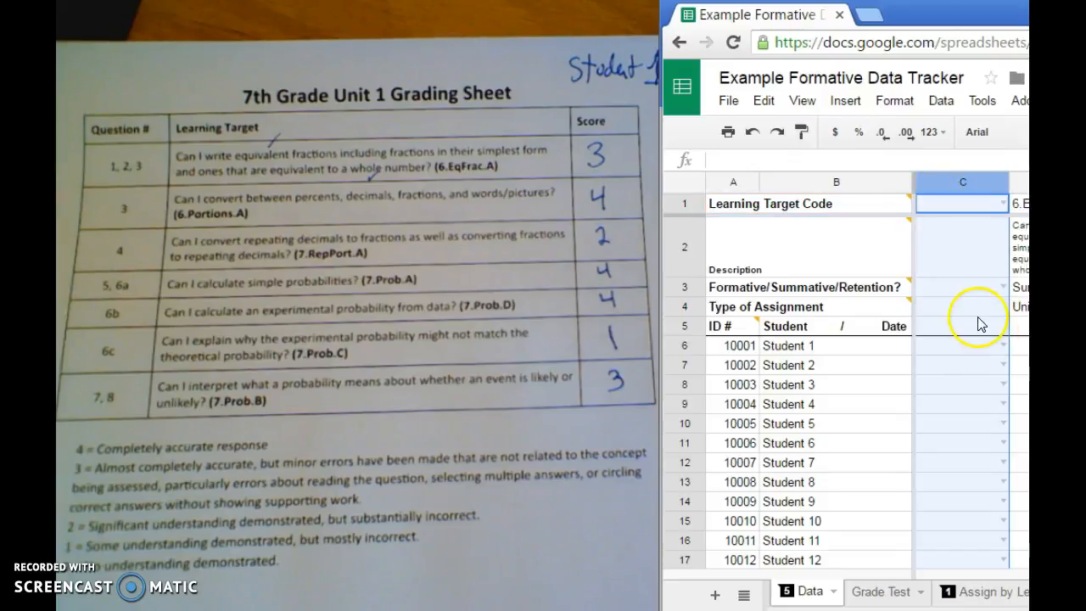
pyautogui.moveTo(922, 12); pyautogui.dragTo(798, 13)
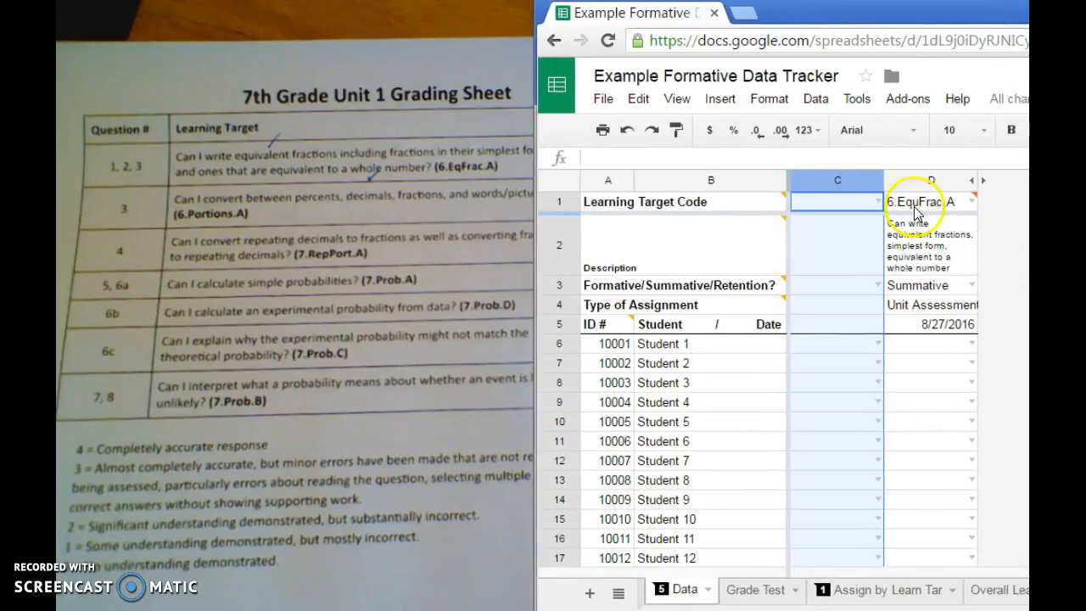
pyautogui.moveTo(917, 210)
pyautogui.click(837, 183)
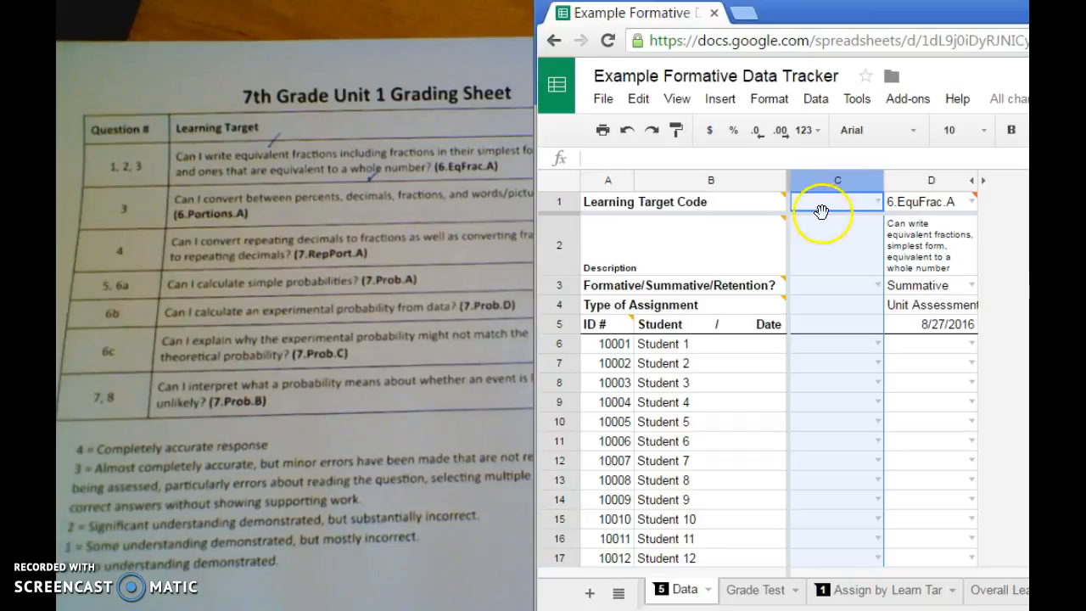
# Reposition the browser window so the grading sheet's score column shows beside the spreadsheet
pyautogui.moveTo(946, 211)
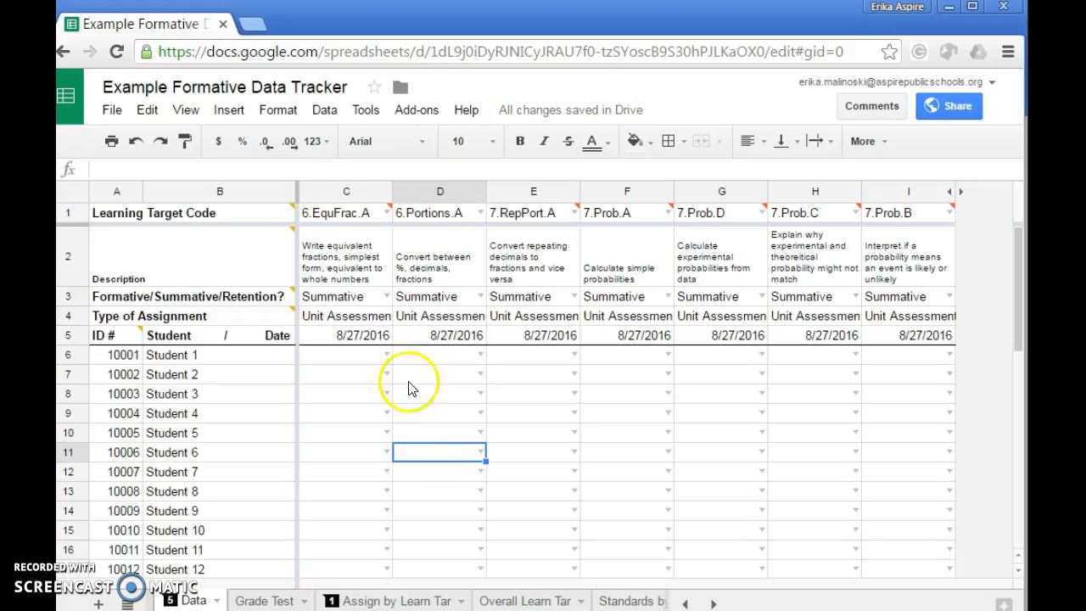
pyautogui.moveTo(344, 212)
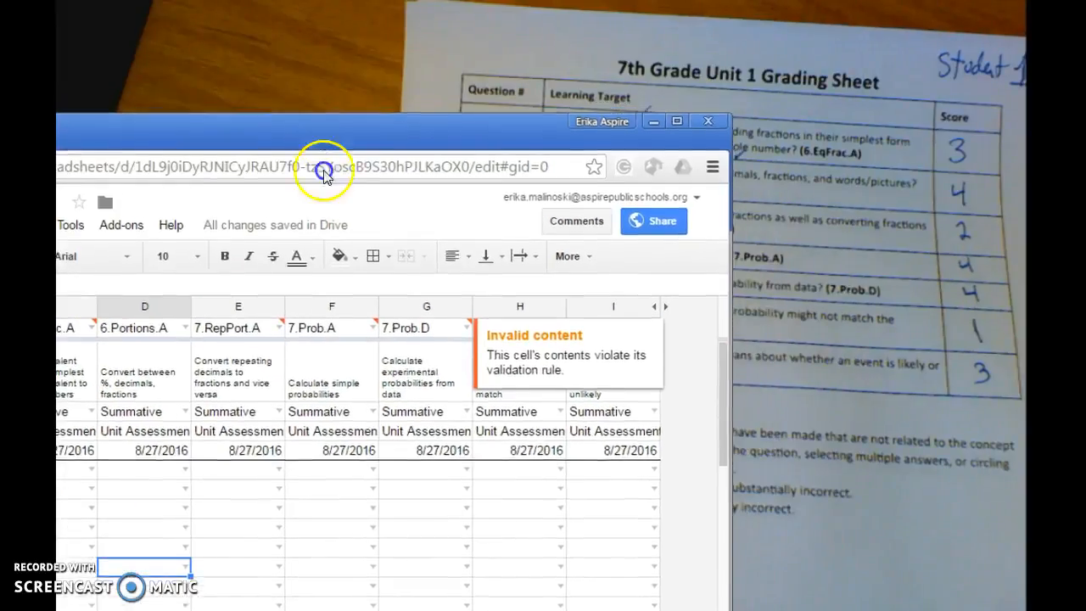
pyautogui.moveTo(324, 174); pyautogui.dragTo(402, 462)
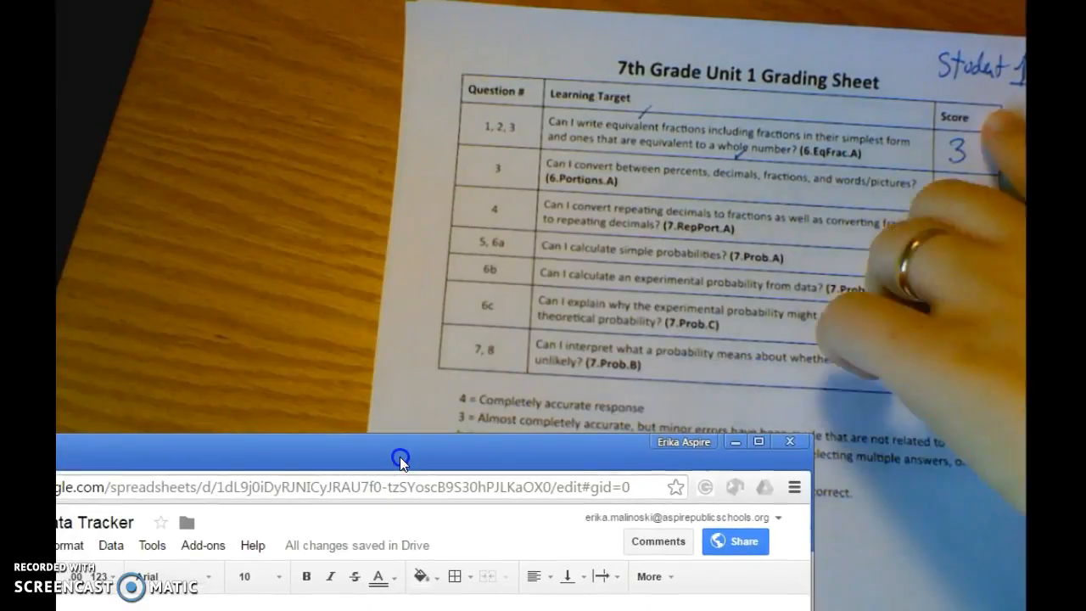
pyautogui.moveTo(401, 463); pyautogui.dragTo(521, 37)
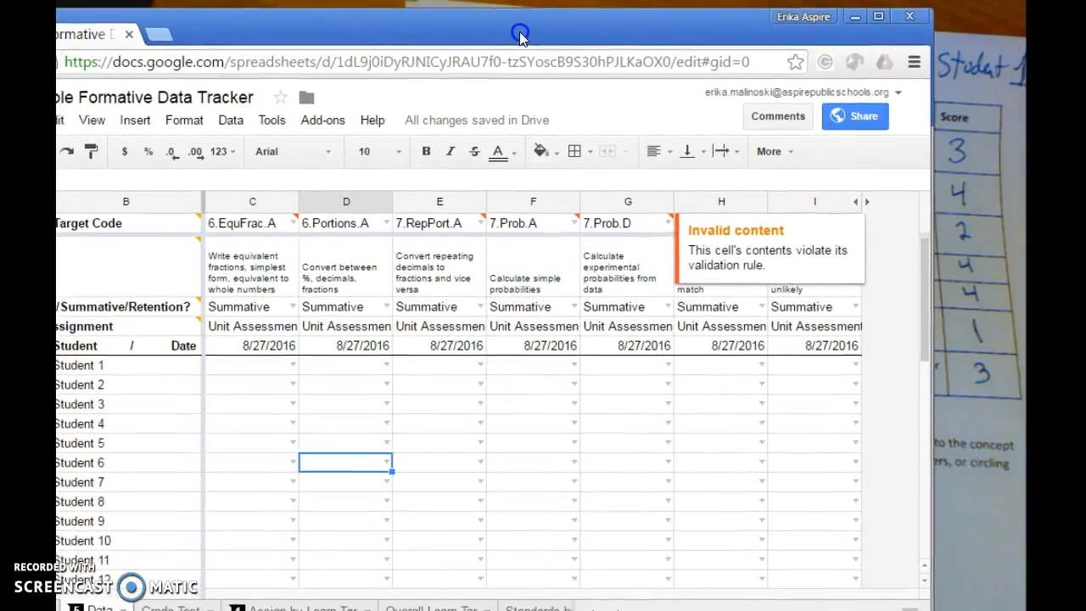
pyautogui.click(245, 366)
pyautogui.write('34')
pyautogui.press('Tab')
pyautogui.write('2')
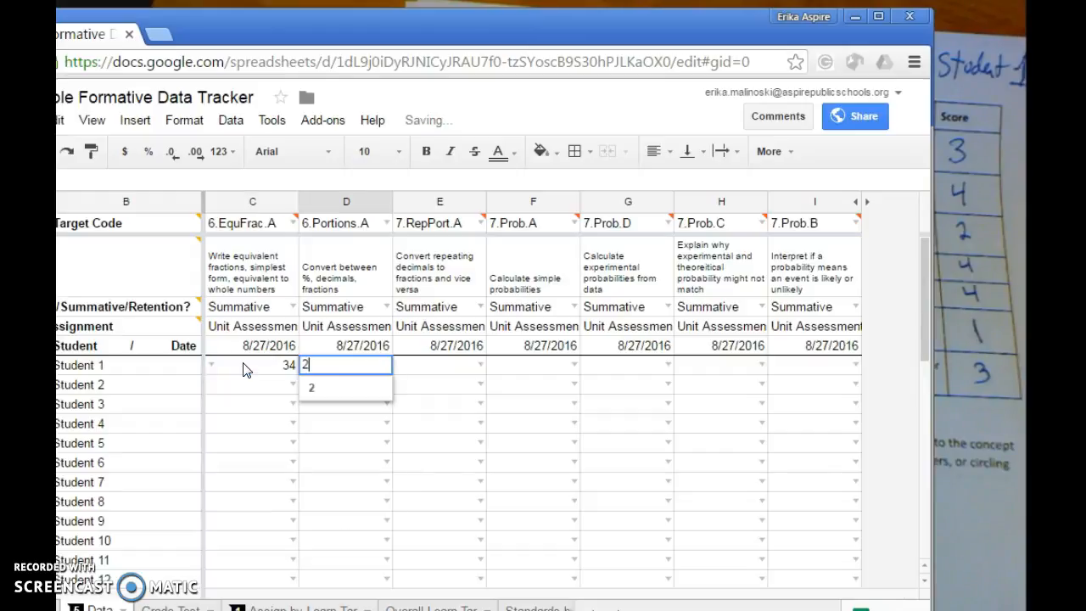
pyautogui.write('4')
pyautogui.press('Tab')
pyautogui.write('41')
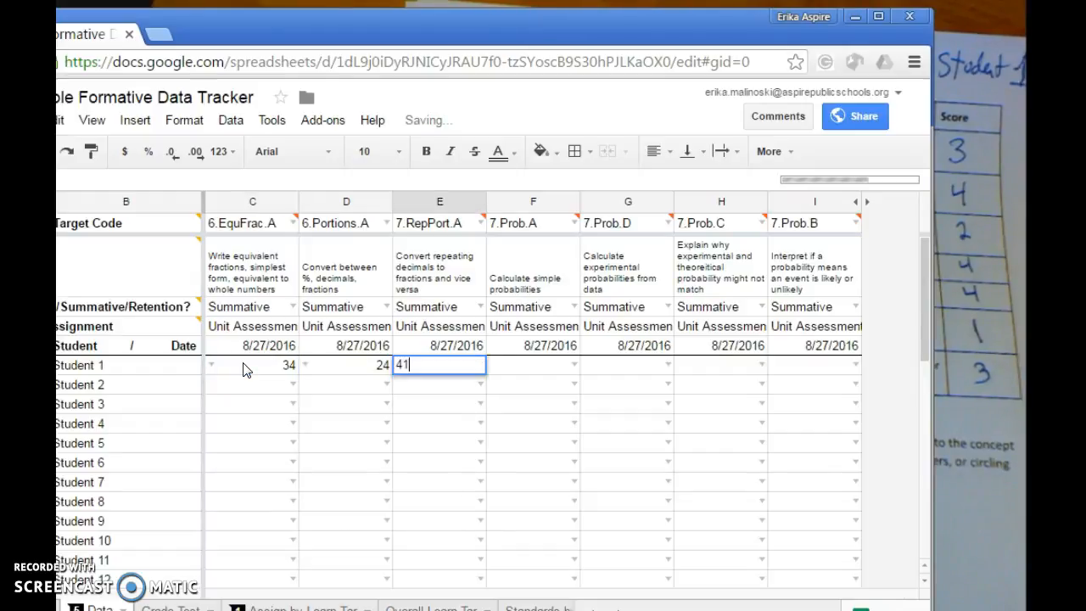
pyautogui.press('Tab')
# Enter Student 1's scores 3, 4, 2, 4, 4, 1 and 3 across the seven learning targets from 6.EquFrac.A to 7.Prob.B
pyautogui.click(237, 370)
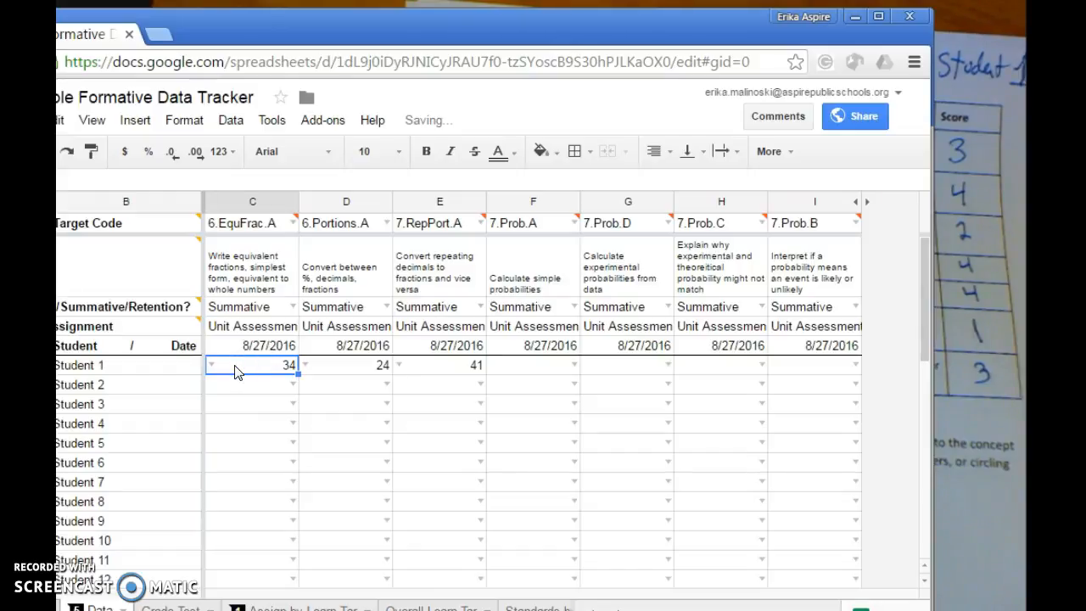
pyautogui.write('3')
pyautogui.press('Tab')
pyautogui.write('4')
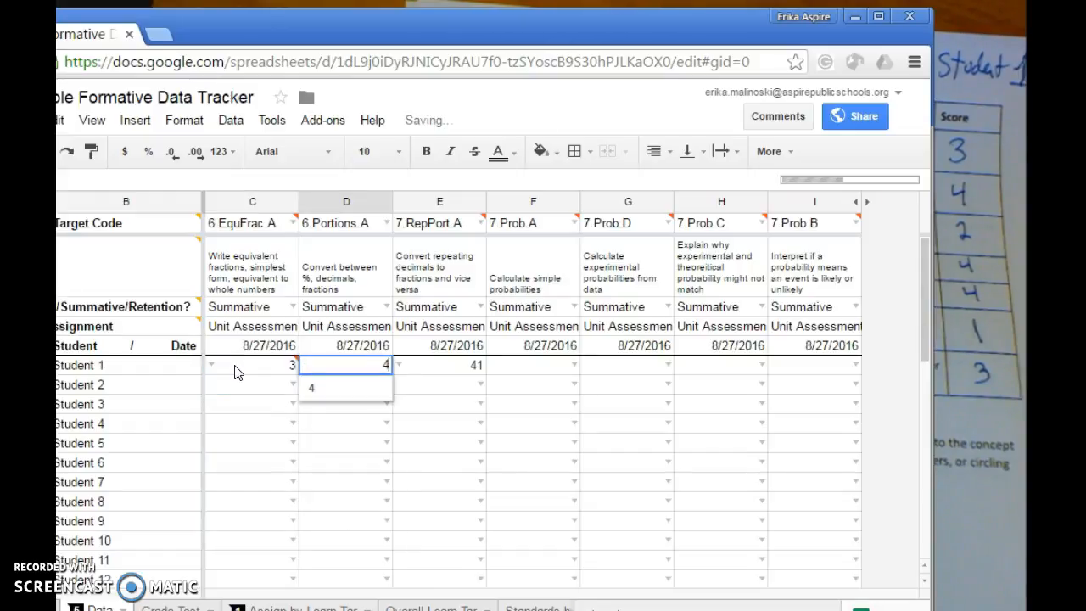
pyautogui.press('Tab')
pyautogui.write('2')
pyautogui.press('Tab')
pyautogui.write('4')
pyautogui.press('Tab')
pyautogui.write('4')
pyautogui.press('Tab')
pyautogui.write('1')
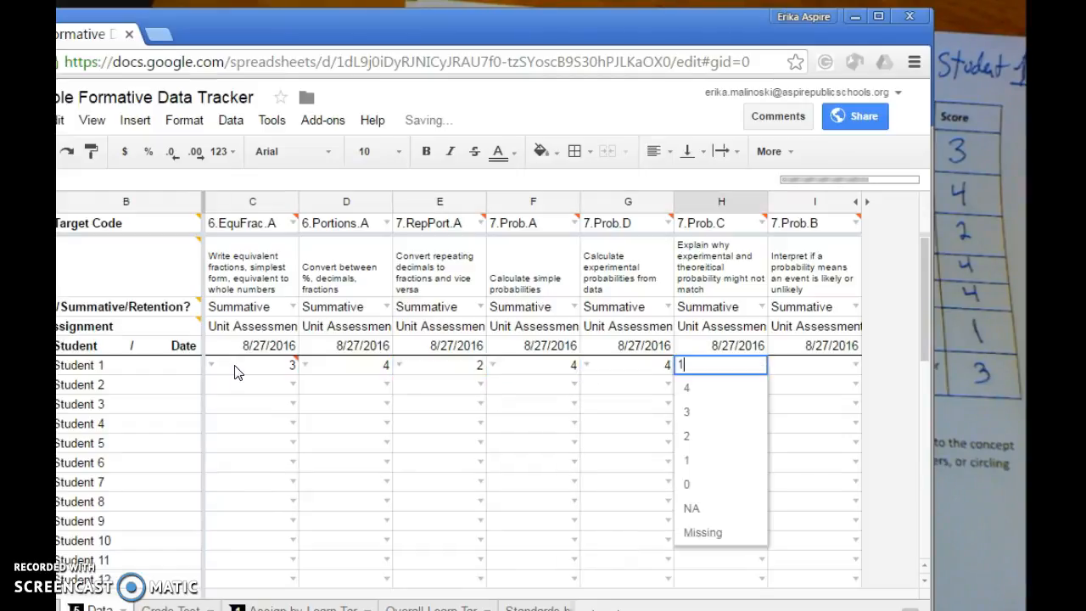
pyautogui.press('Tab')
pyautogui.write('3')
pyautogui.press('Return')
pyautogui.click(235, 392)
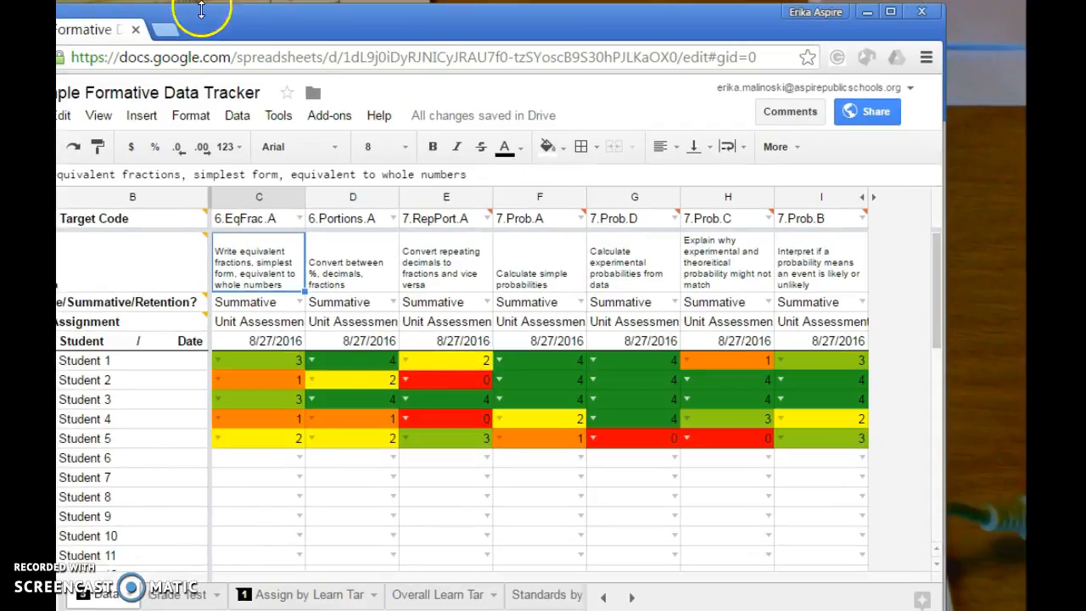
# Open the Grade Test sheet and check the calendar for choosing the test date, keeping the current date
pyautogui.moveTo(206, 12); pyautogui.dragTo(279, 28)
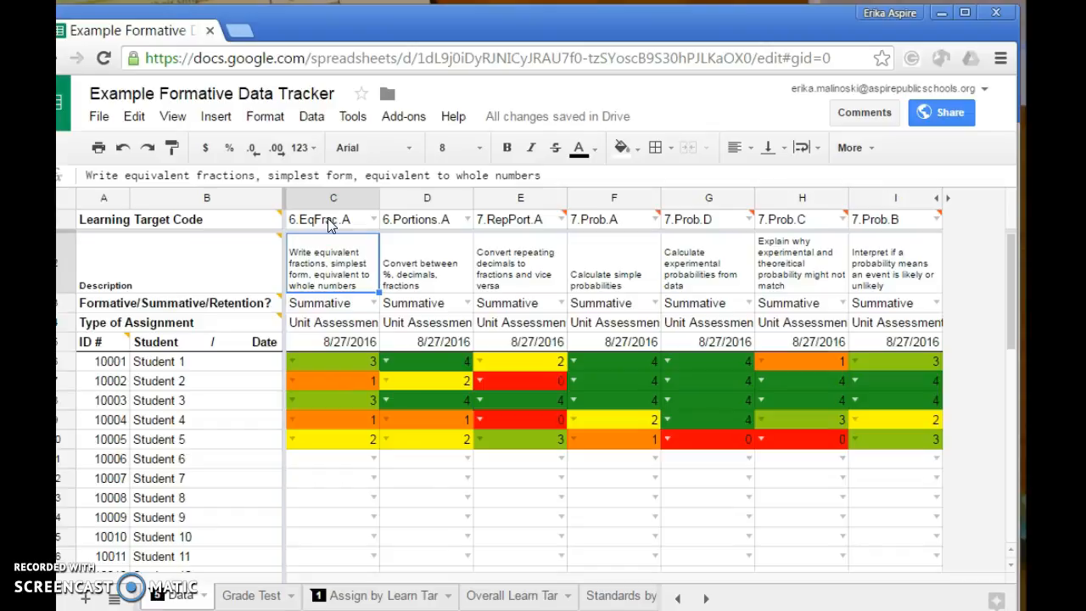
pyautogui.click(249, 596)
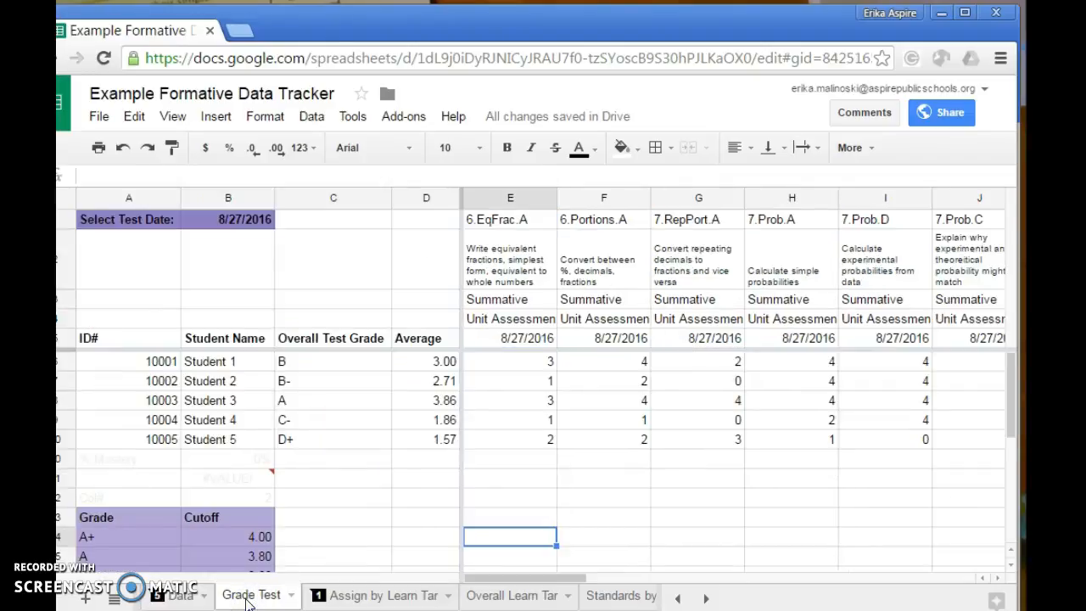
pyautogui.click(223, 220)
pyautogui.doubleClick(230, 219)
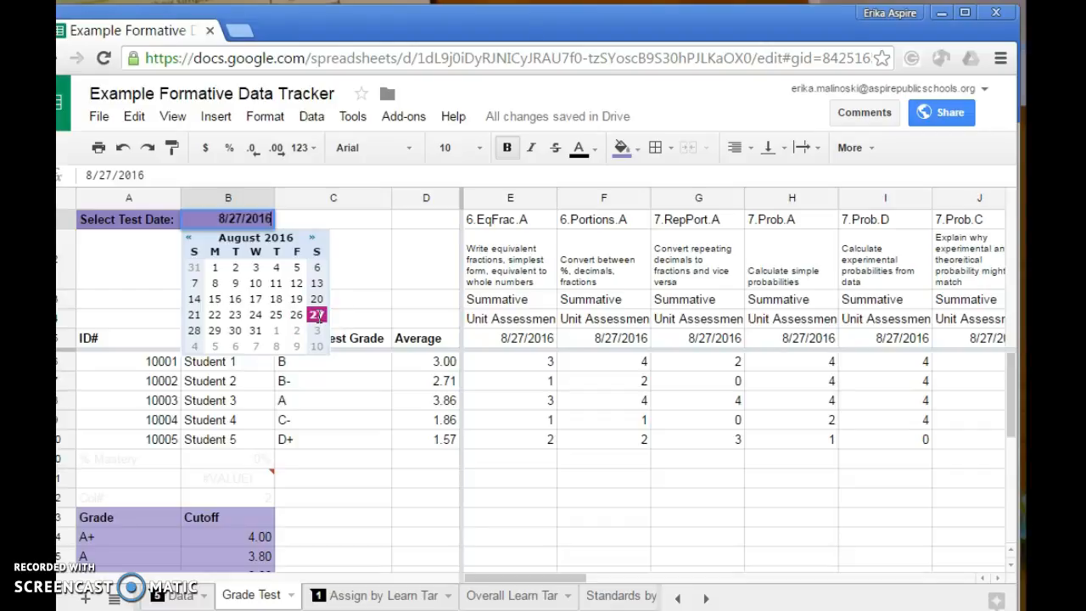
pyautogui.click(384, 285)
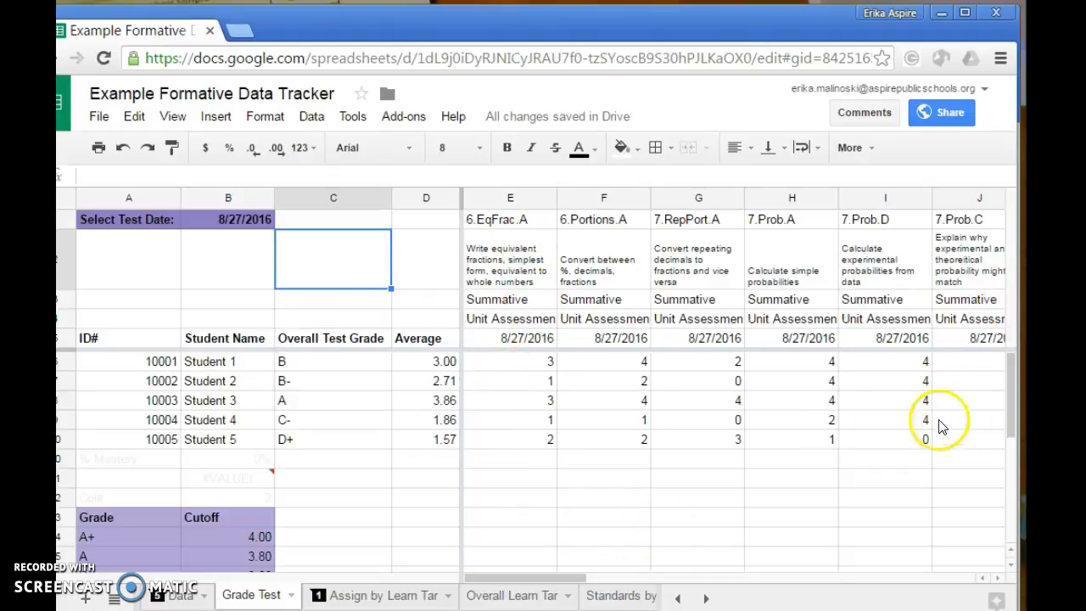
# Inspect the learning target scores and the formula behind Student 1's average
pyautogui.click(660, 399)
pyautogui.click(529, 366)
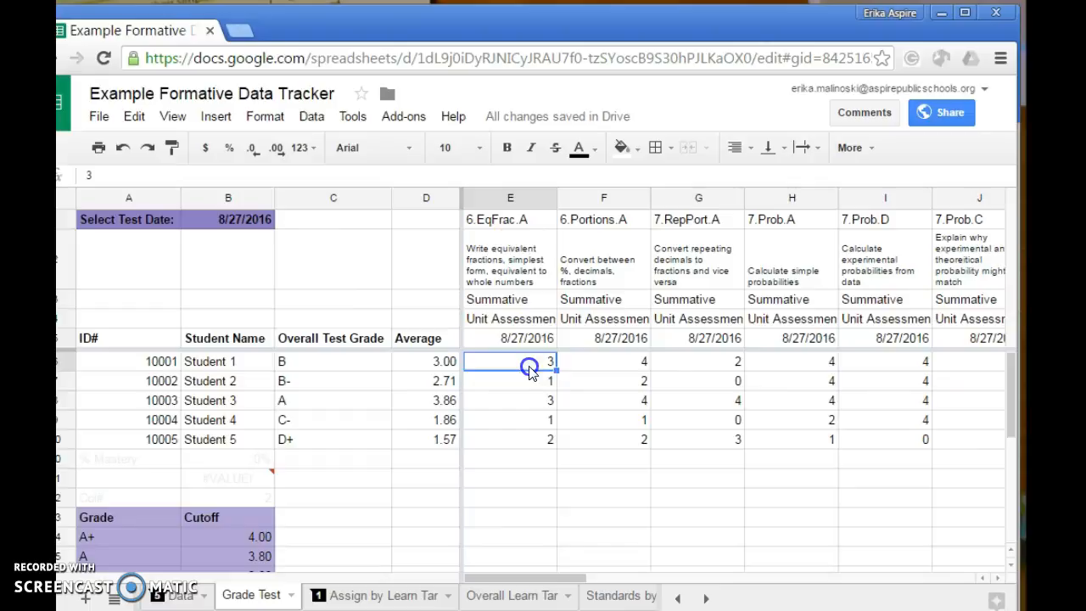
pyautogui.click(441, 363)
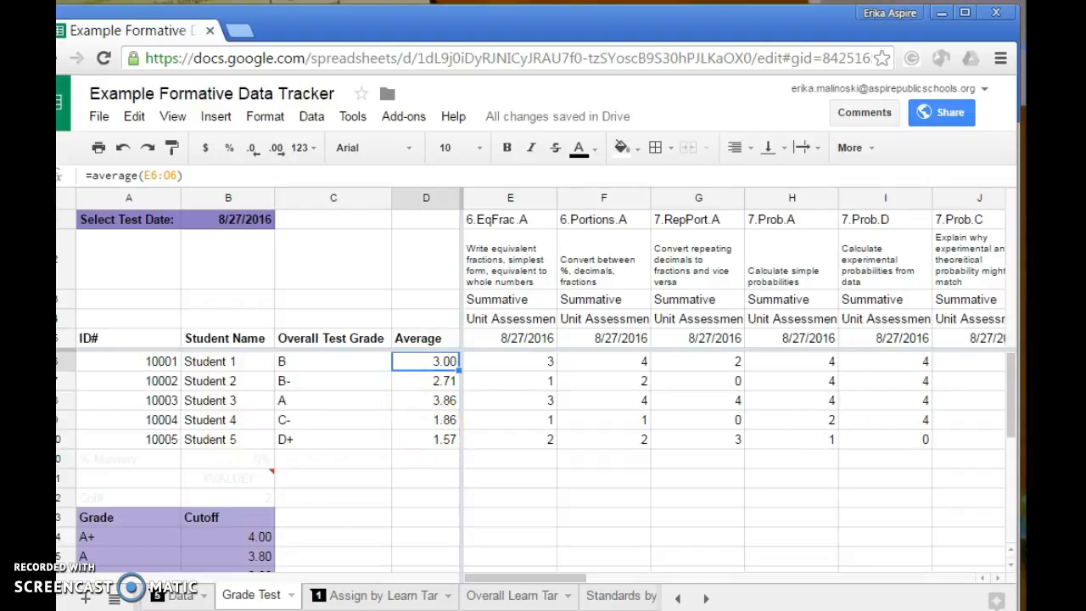
# Examine the grade cutoff table below the student list, including the cutoff for an A
pyautogui.moveTo(1012, 398); pyautogui.dragTo(1011, 464)
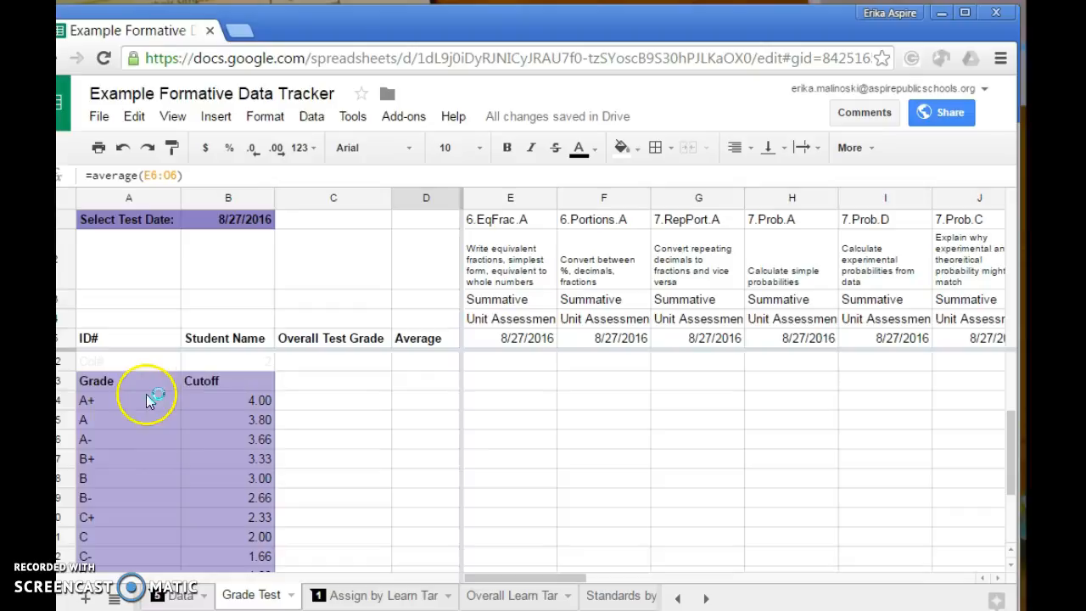
pyautogui.click(125, 416)
pyautogui.click(228, 419)
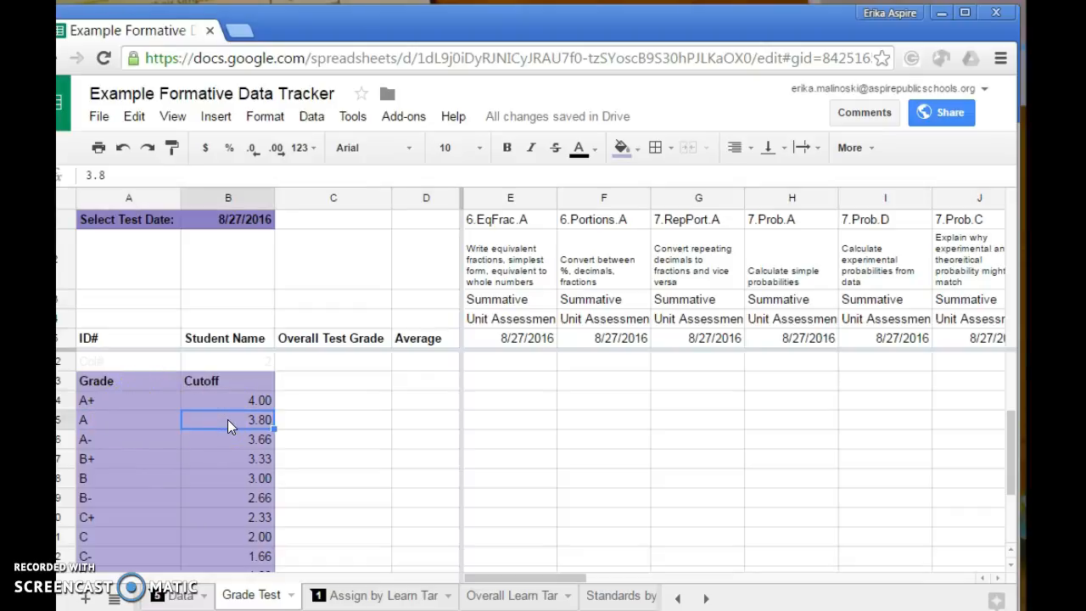
# Check the cutoff values for the A+, A- and B+ grades in the grade cutoff table
pyautogui.click(251, 402)
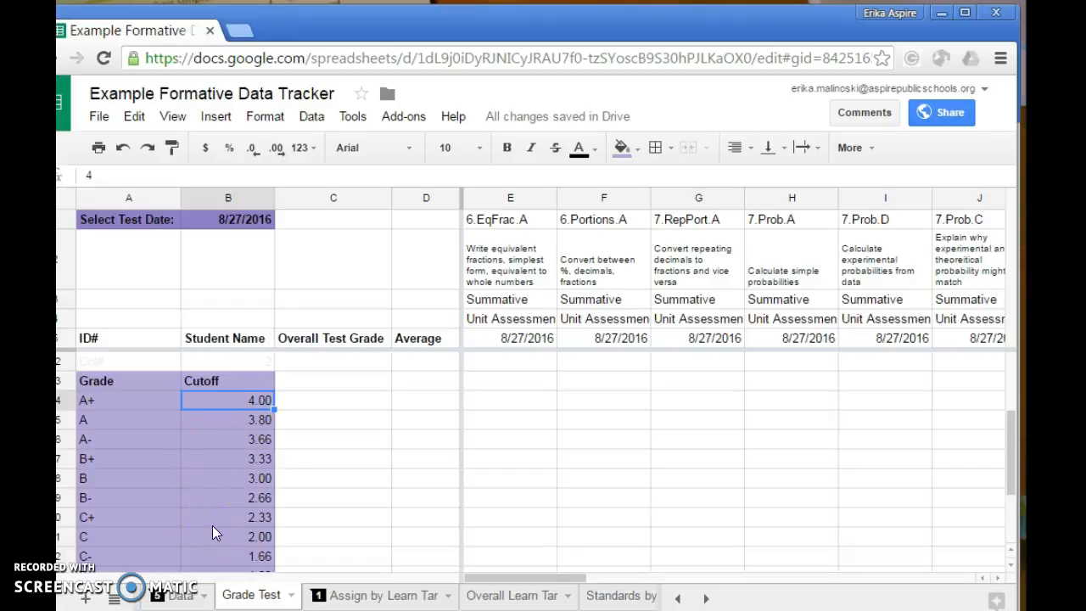
pyautogui.click(254, 440)
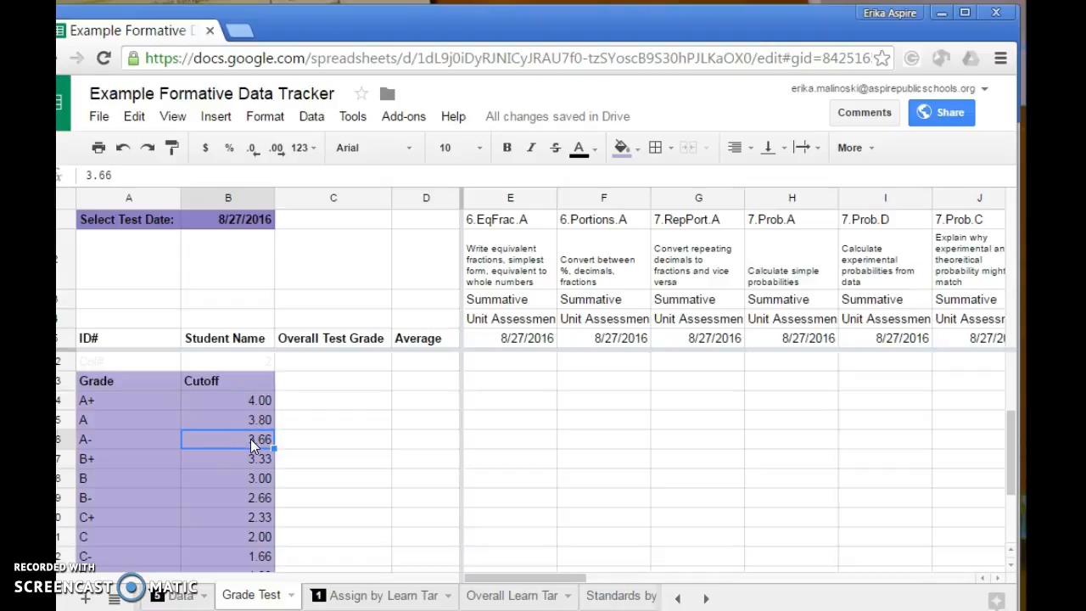
pyautogui.doubleClick(257, 440)
pyautogui.click(225, 453)
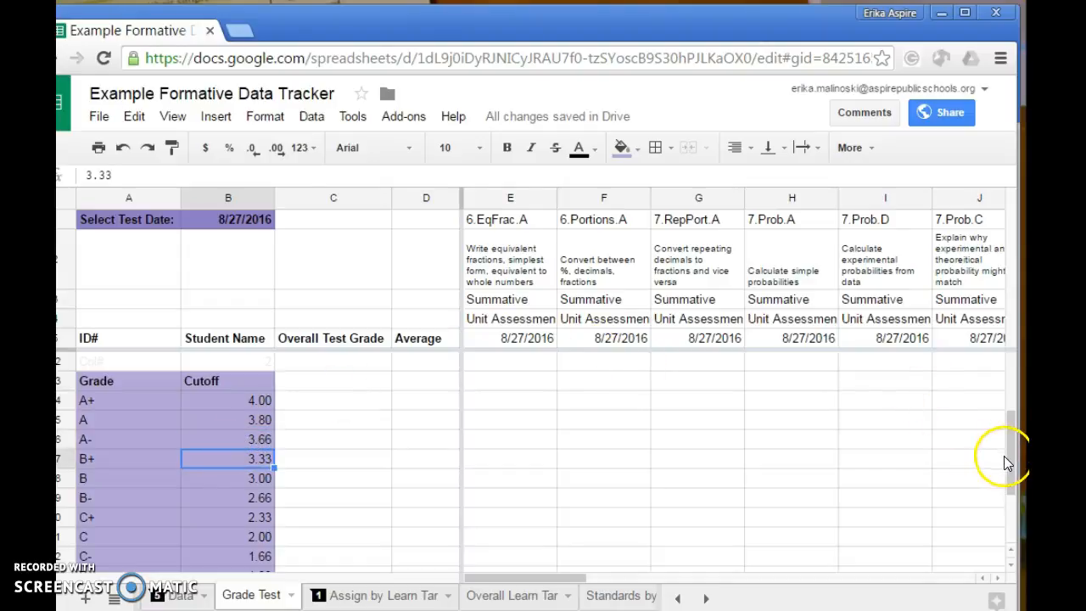
# Review Student 1's average formula and the overall test grades of all five students
pyautogui.scroll(3, 1002, 455)
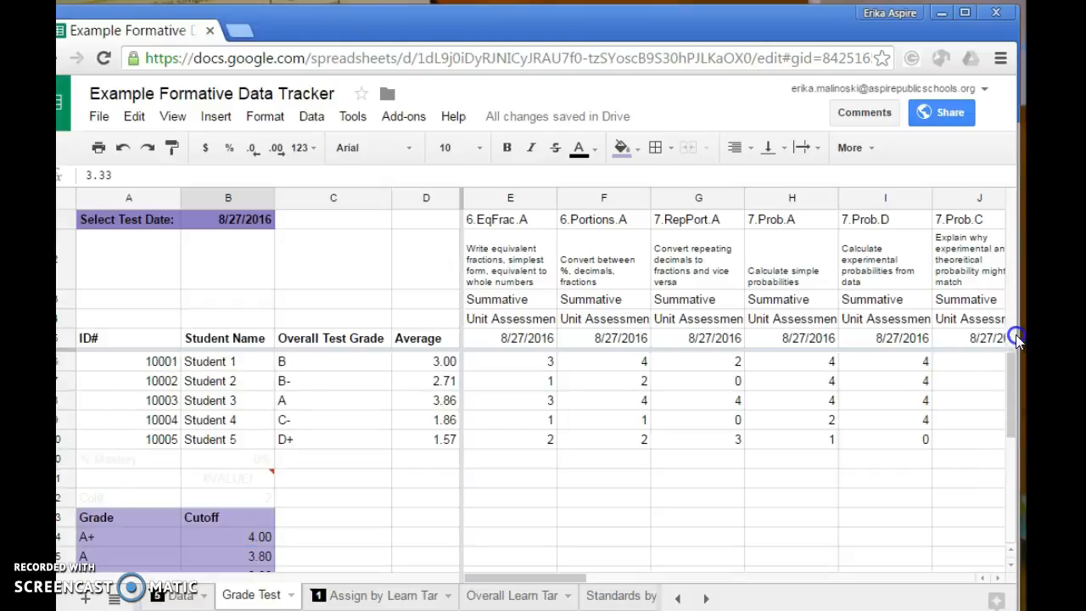
pyautogui.click(437, 362)
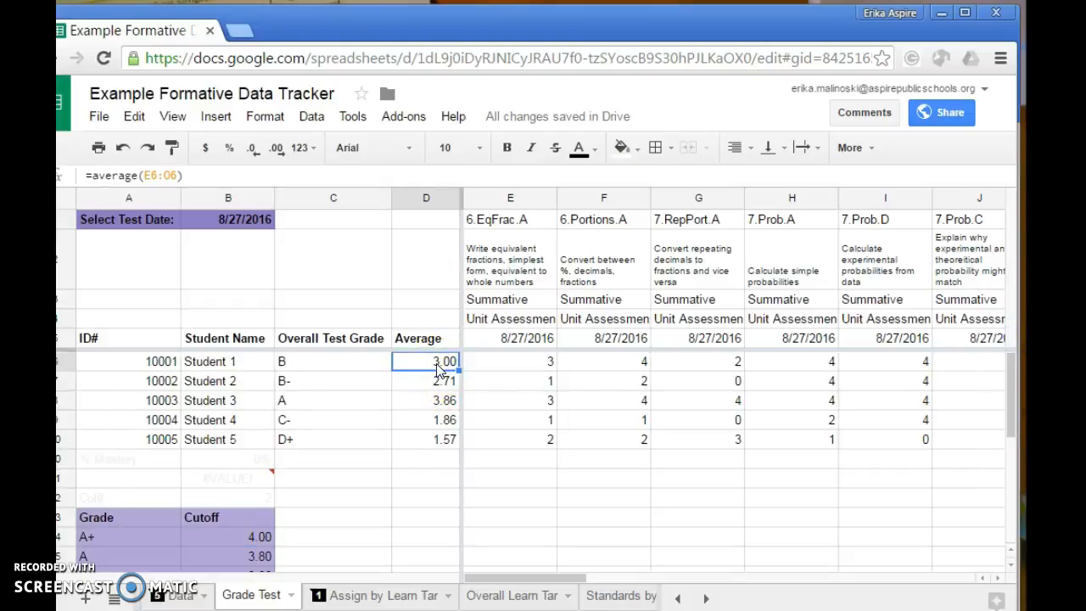
pyautogui.moveTo(352, 363); pyautogui.dragTo(297, 450)
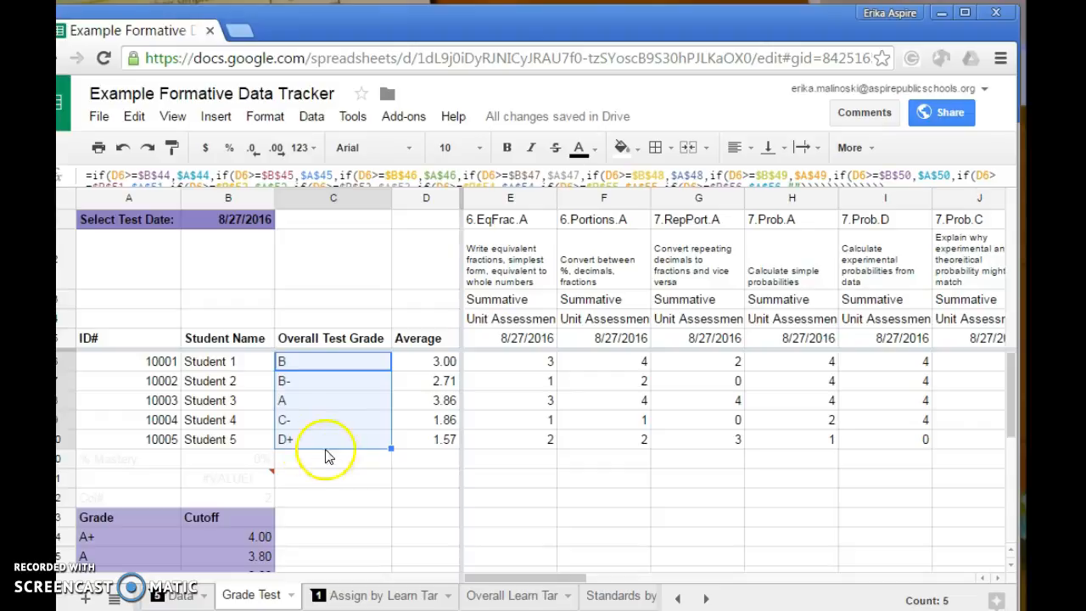
pyautogui.click(351, 467)
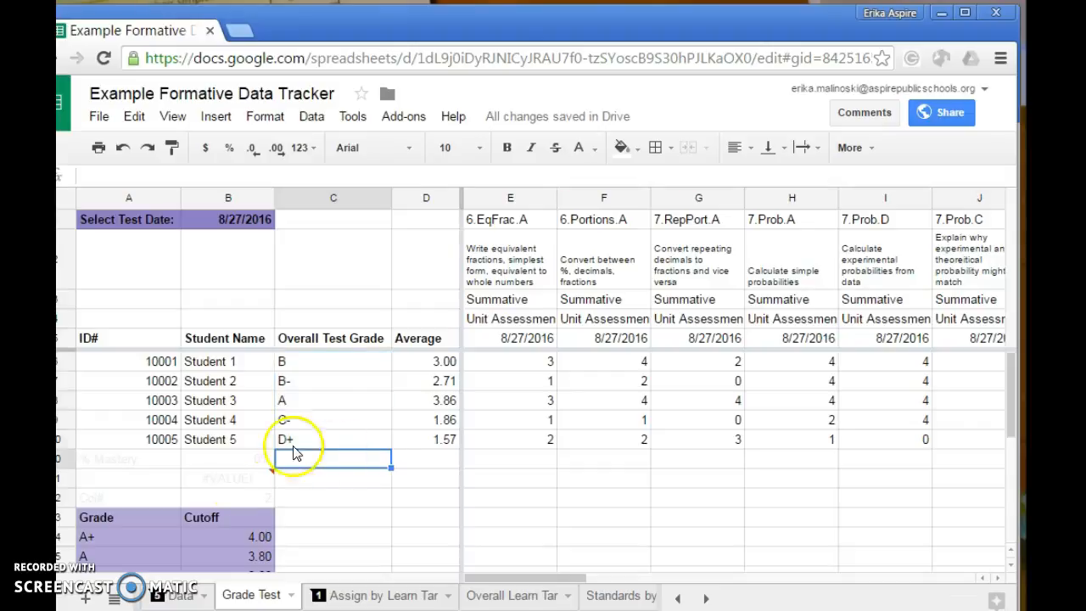